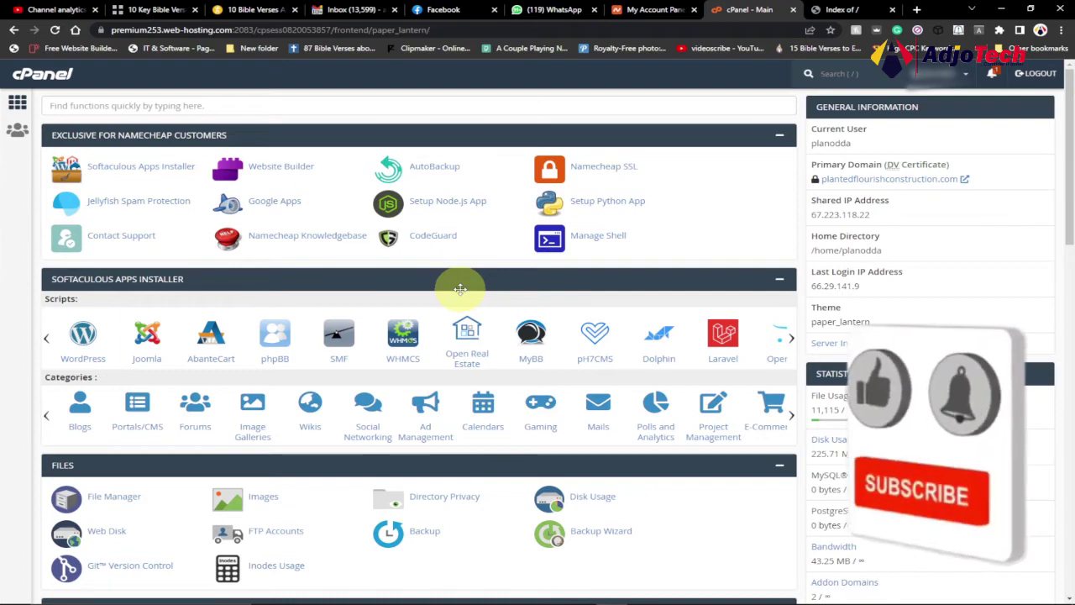
Open the WordPress script page from the Softaculous Apps Installer scripts
scroll(436, 278, down, 3)
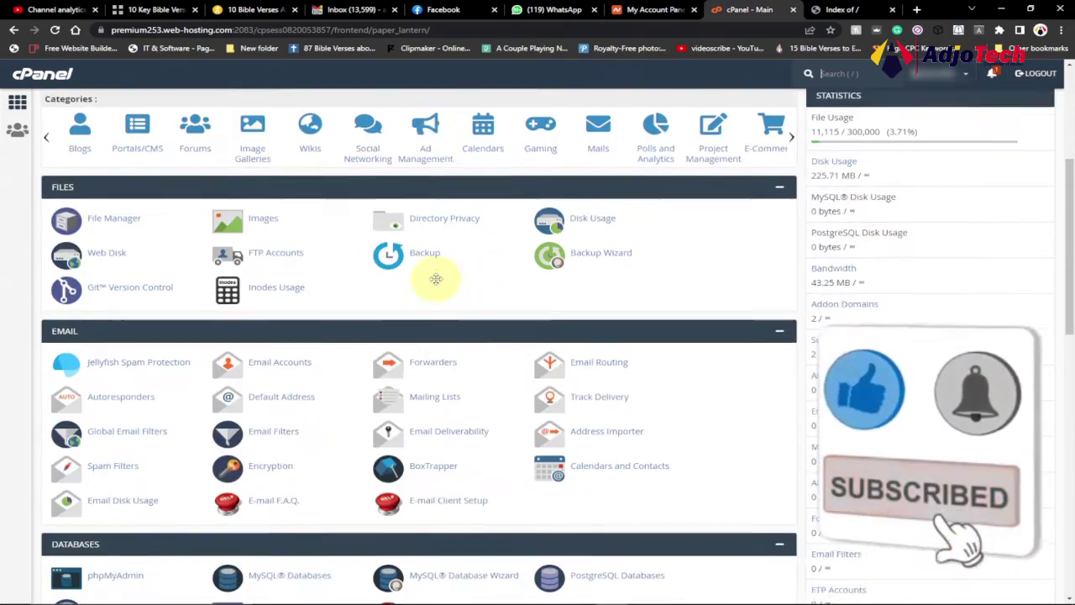
scroll(436, 278, down, 2)
scroll(436, 277, up, 5)
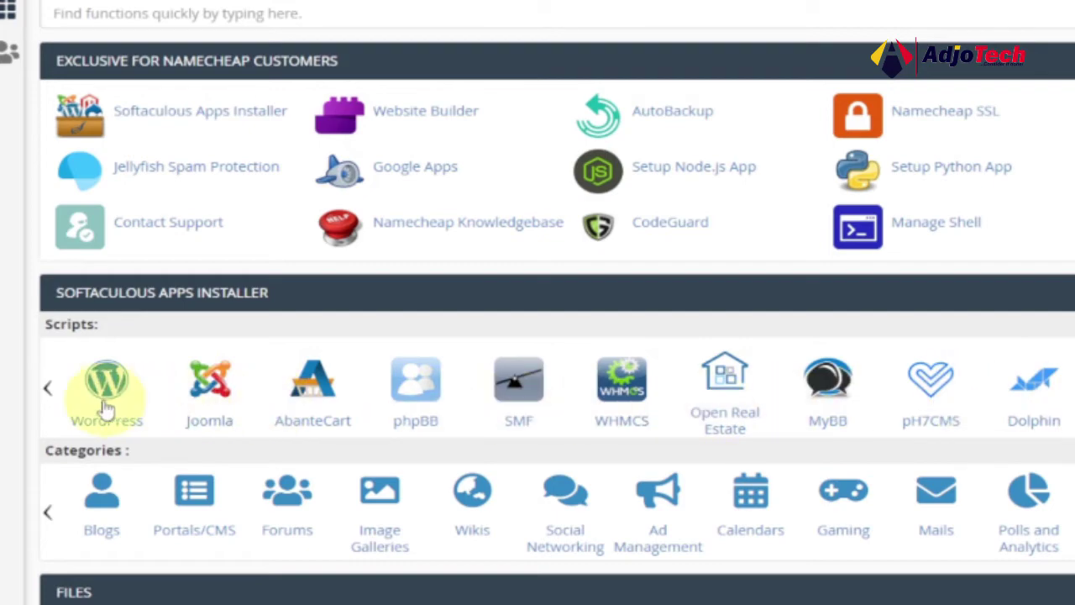
scroll(554, 424, down, 5)
scroll(562, 432, up, 5)
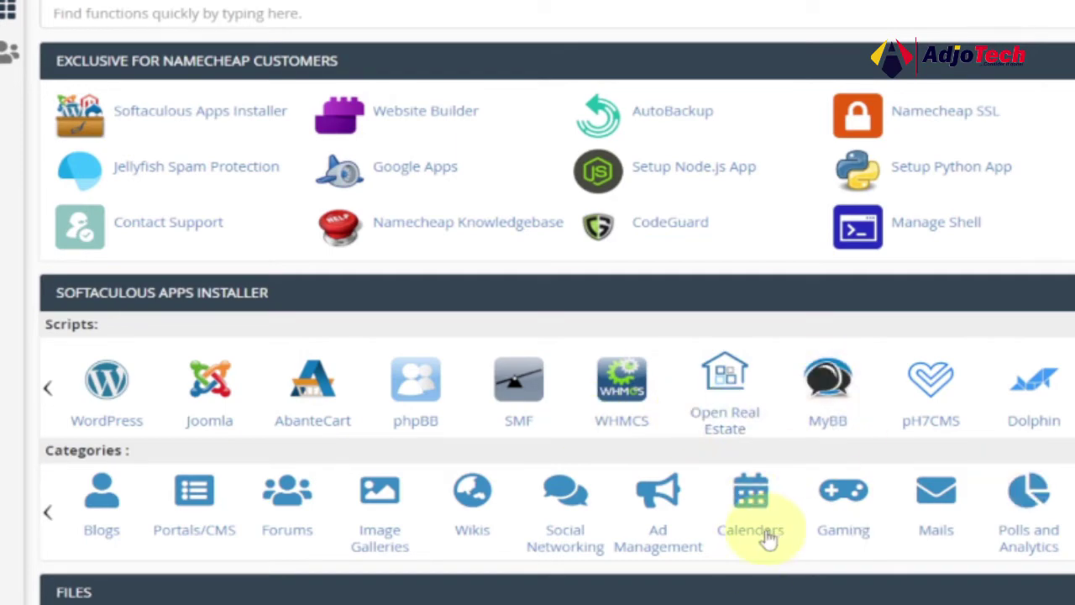
scroll(770, 551, down, 6)
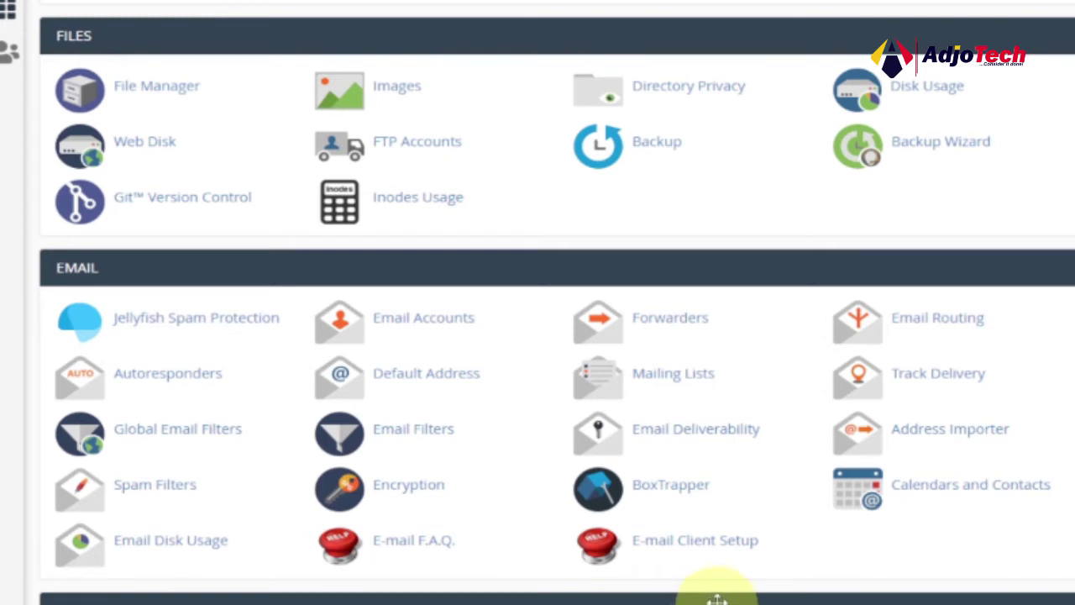
scroll(717, 597, up, 5)
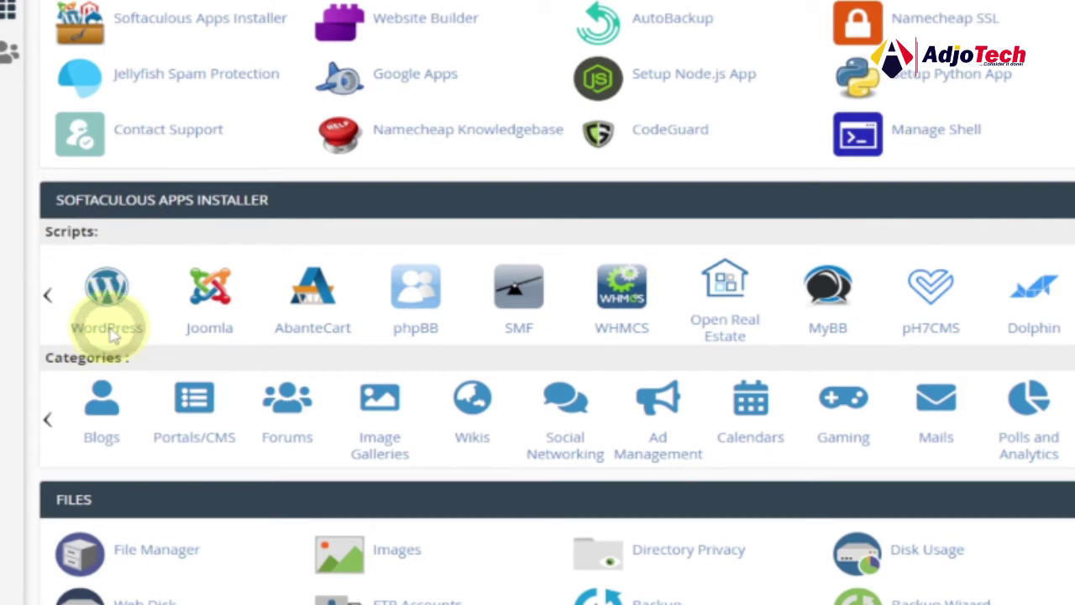
click(108, 332)
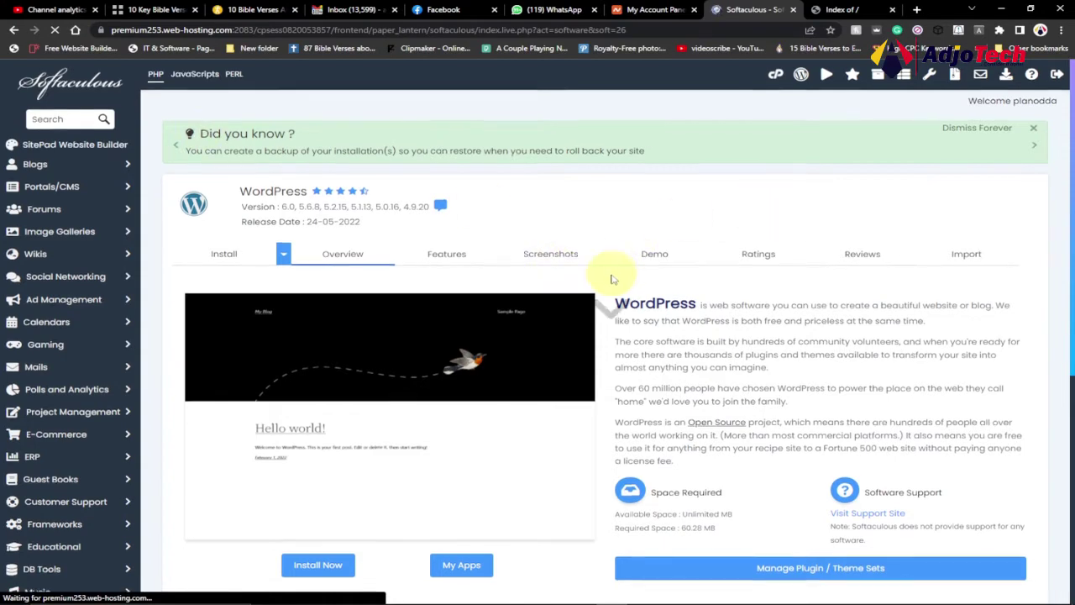
Check the current WordPress installations and open the form for a new WordPress installation
scroll(613, 277, down, 5)
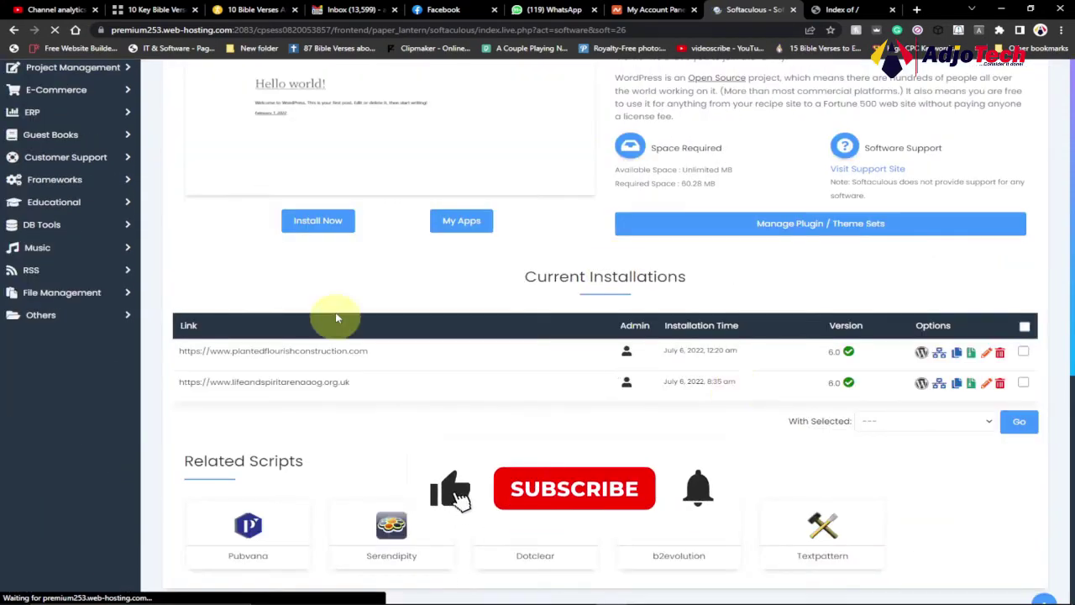
scroll(424, 305, up, 1)
scroll(424, 305, up, 2)
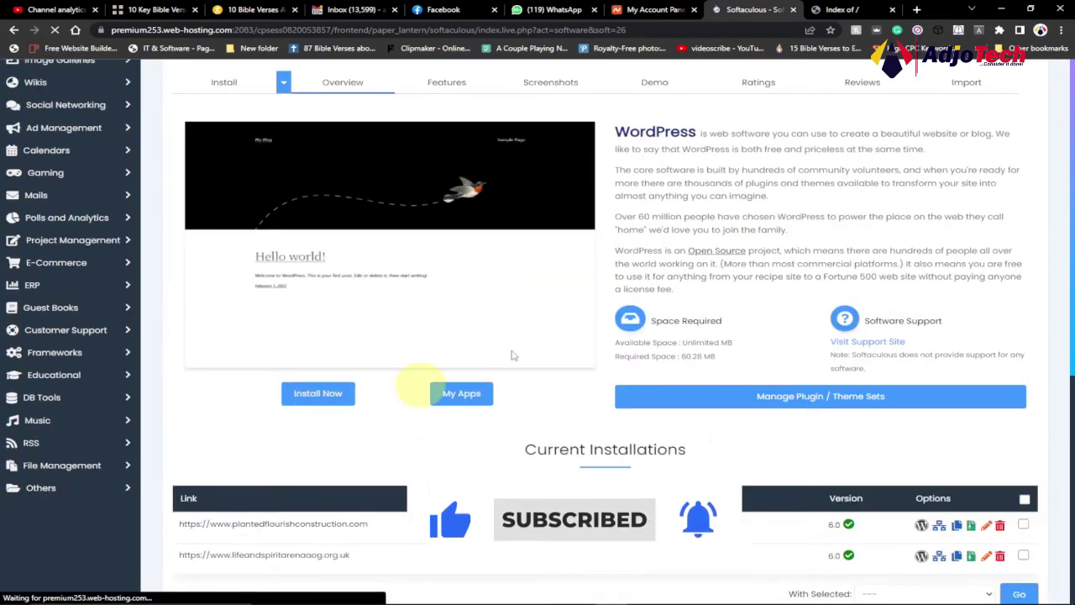
click(316, 399)
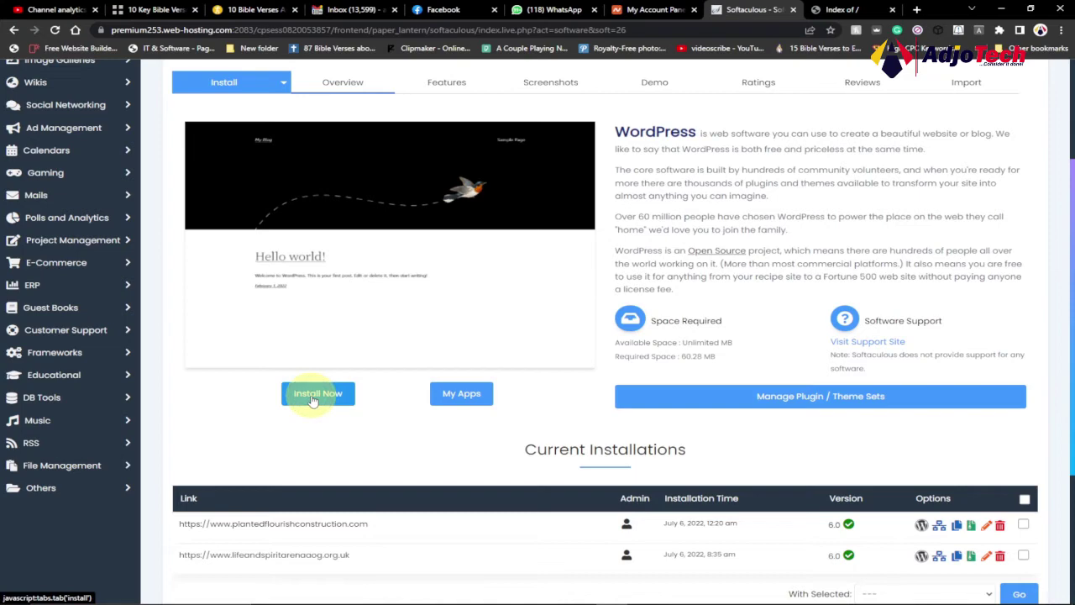
click(313, 401)
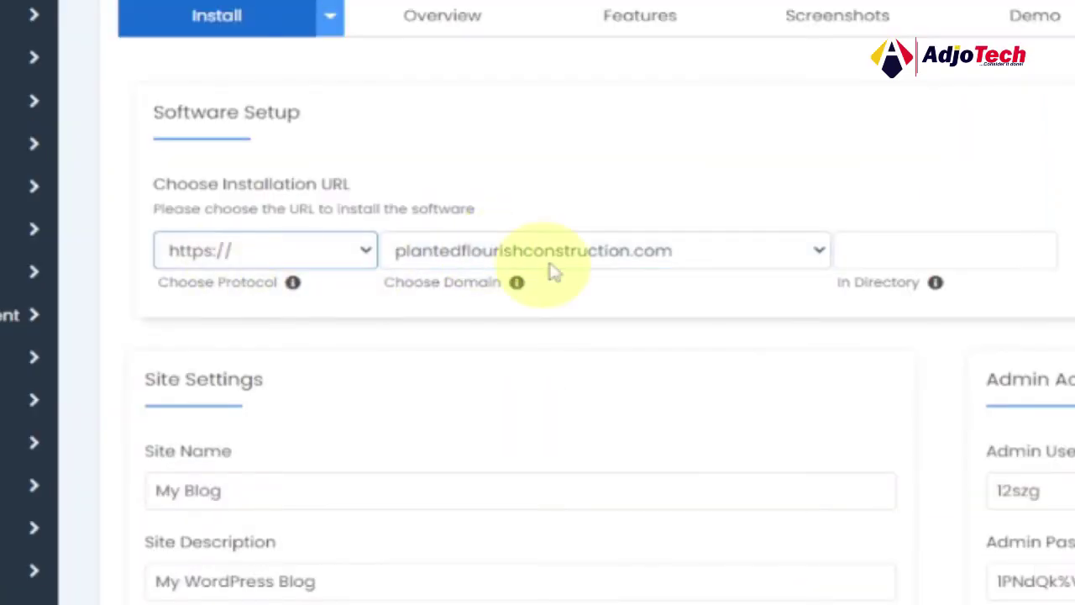
click(557, 262)
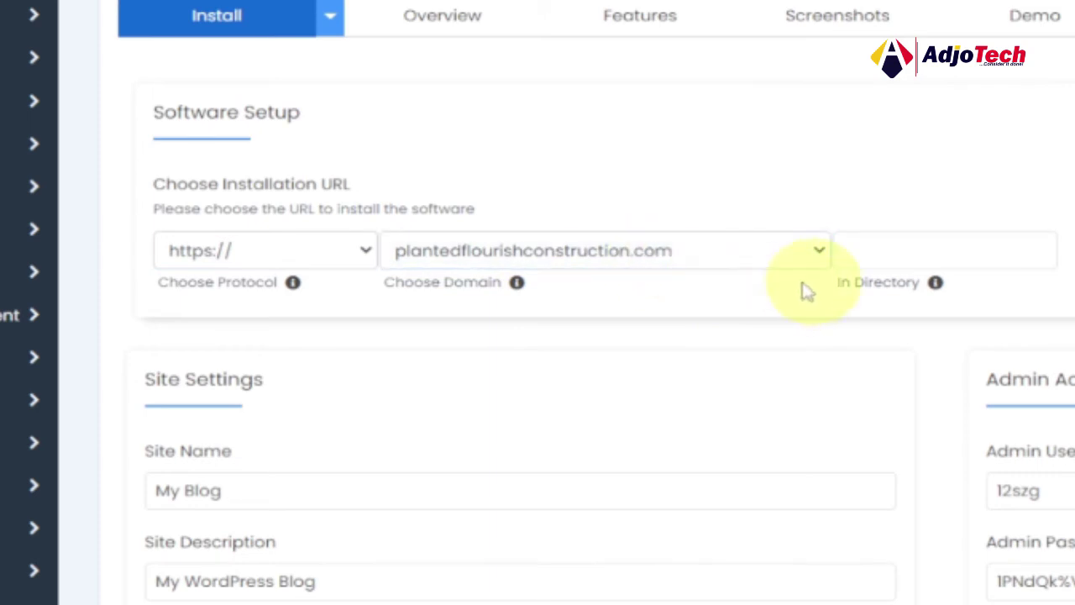
click(594, 262)
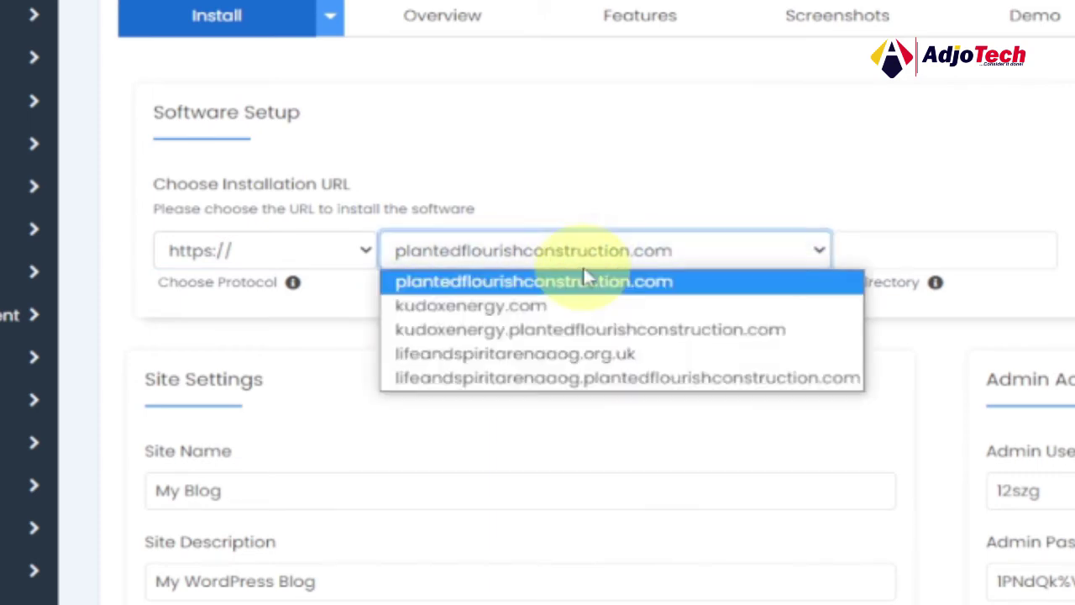
click(512, 308)
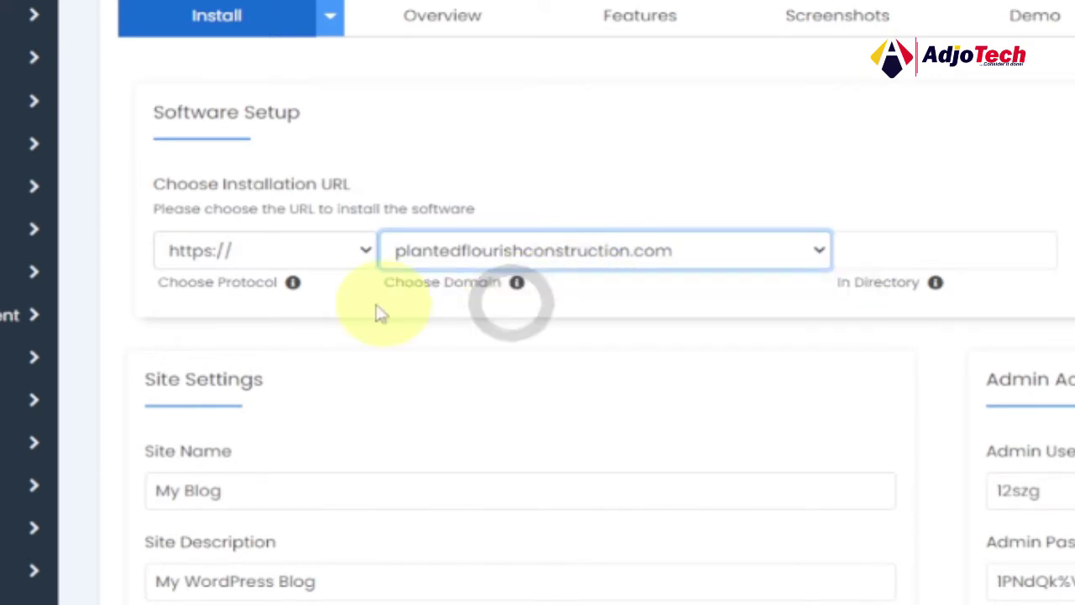
click(285, 252)
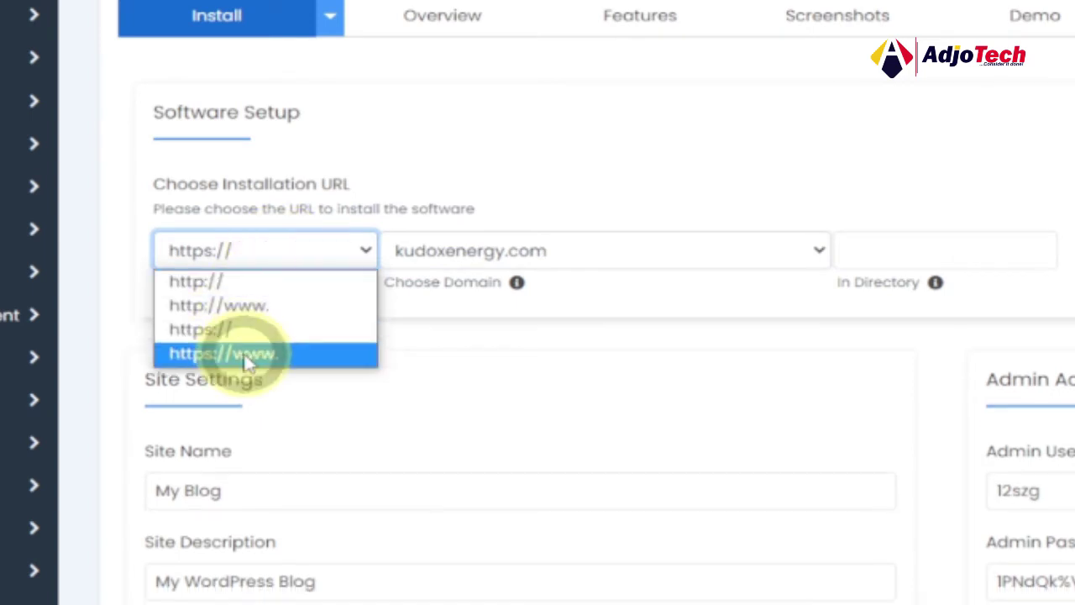
click(248, 356)
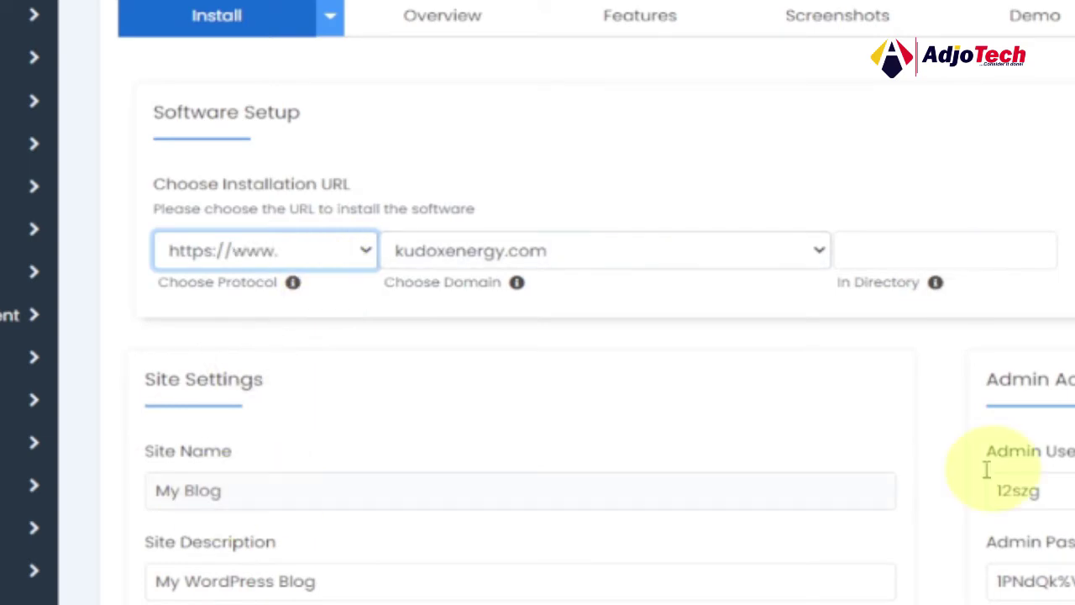
Replace the default admin account details with the administrator's own username, password and e-mail address
click(1007, 487)
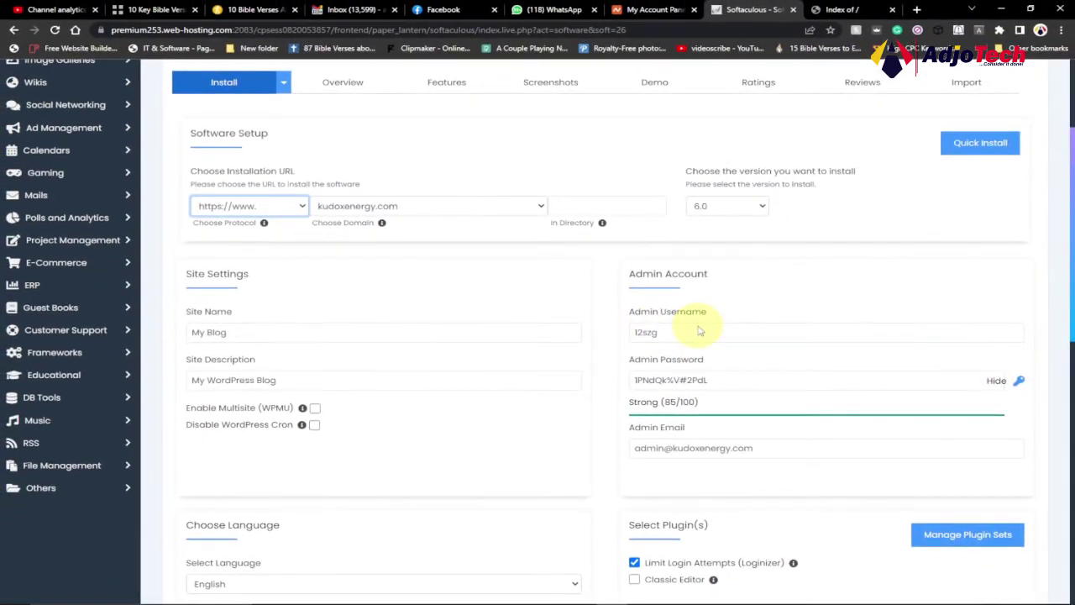
click(673, 330)
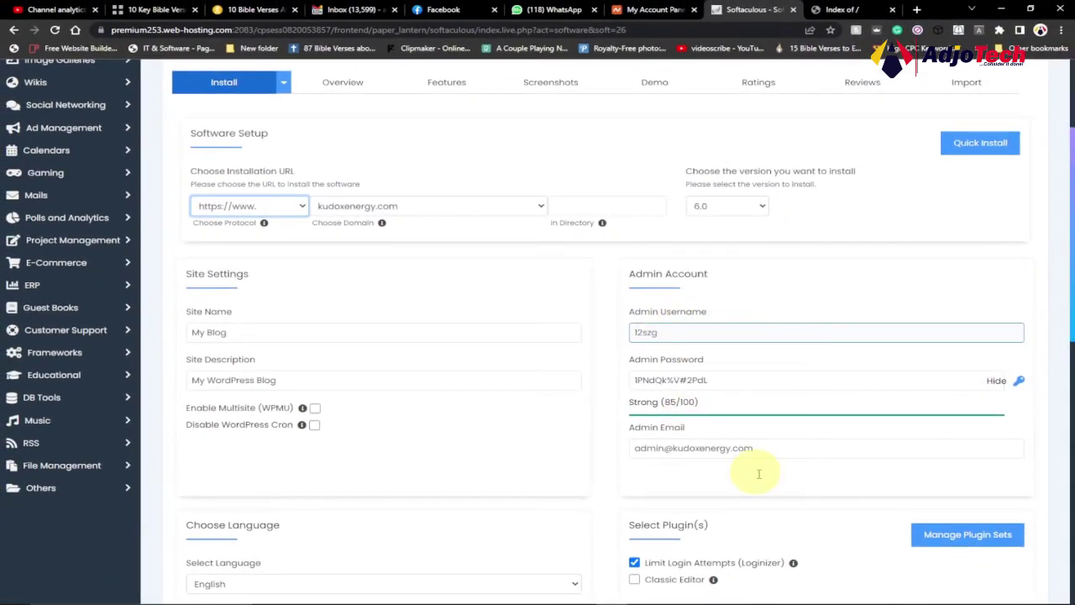
click(829, 456)
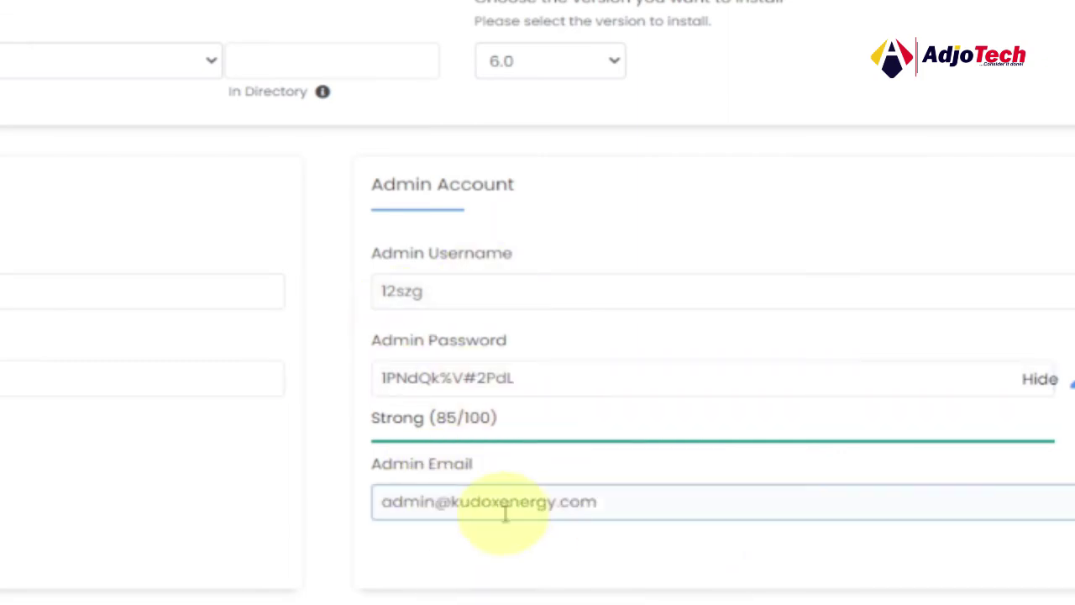
scroll(504, 510, down, 15)
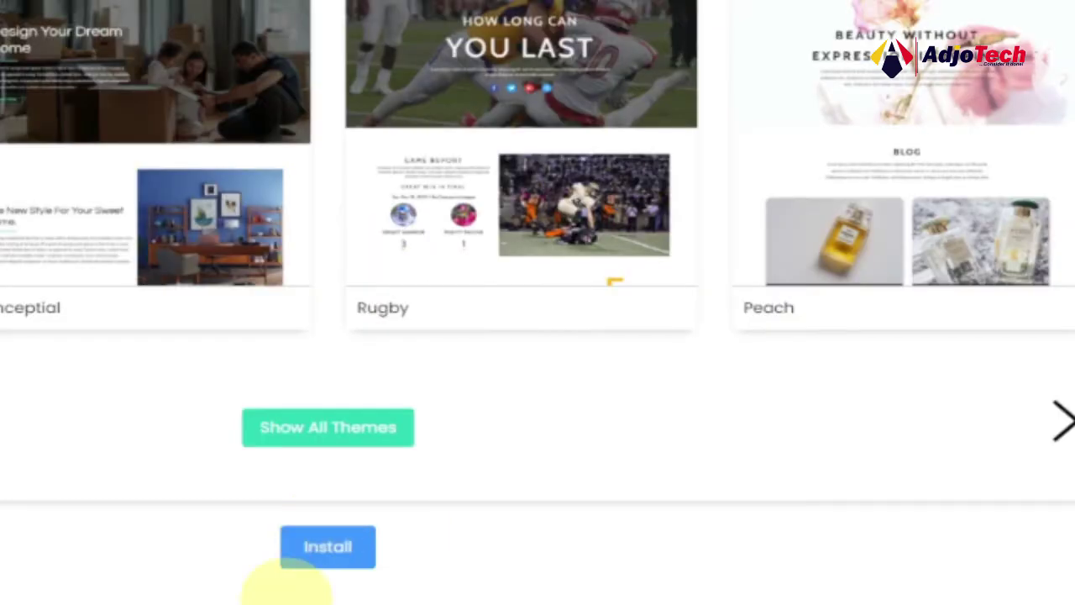
scroll(432, 333, up, 10)
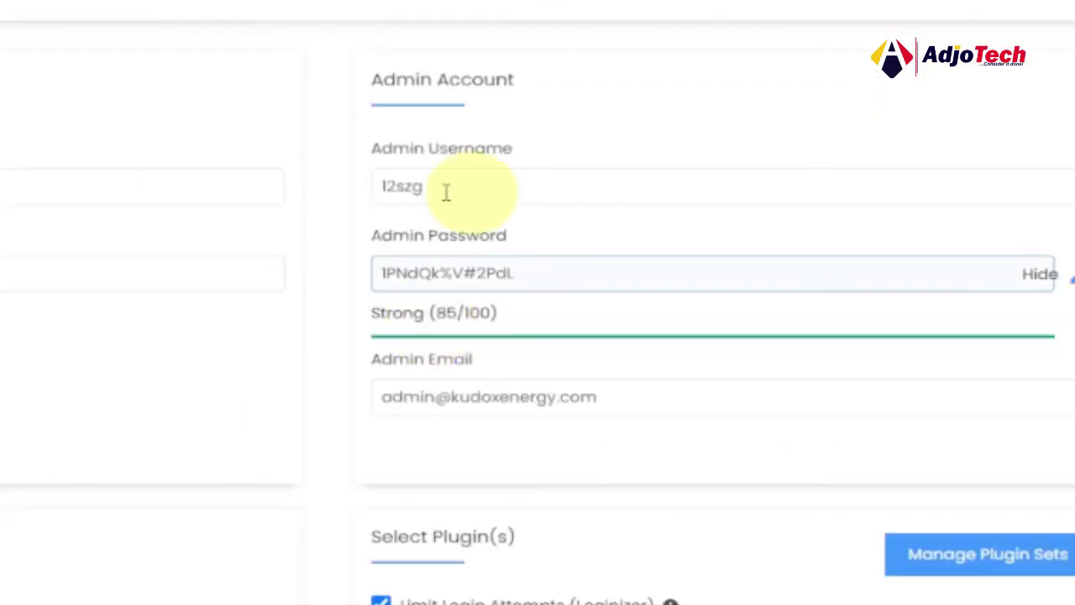
click(420, 185)
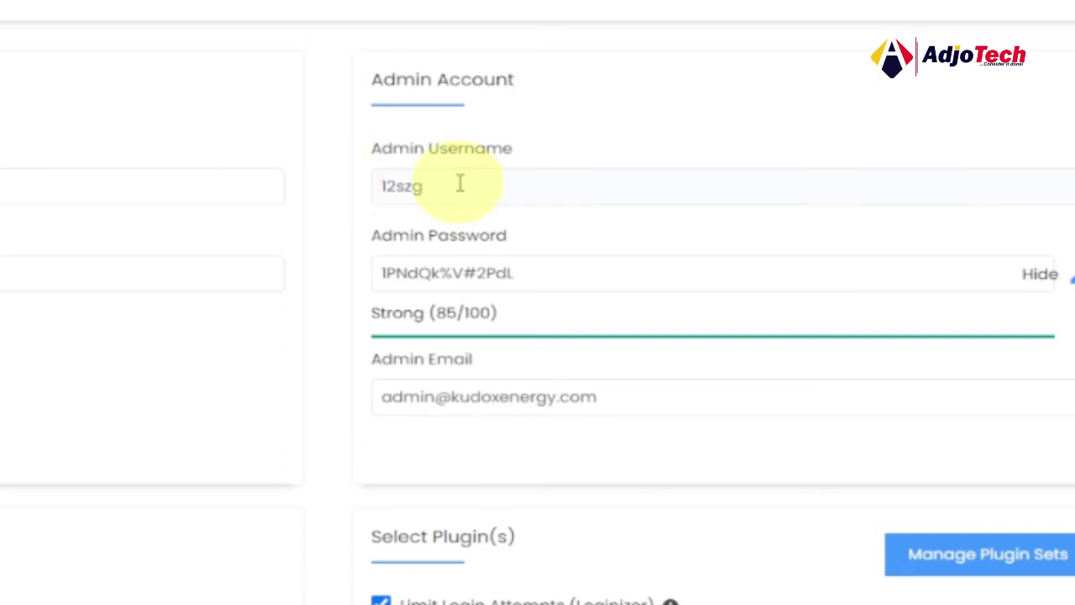
click(453, 279)
click(460, 188)
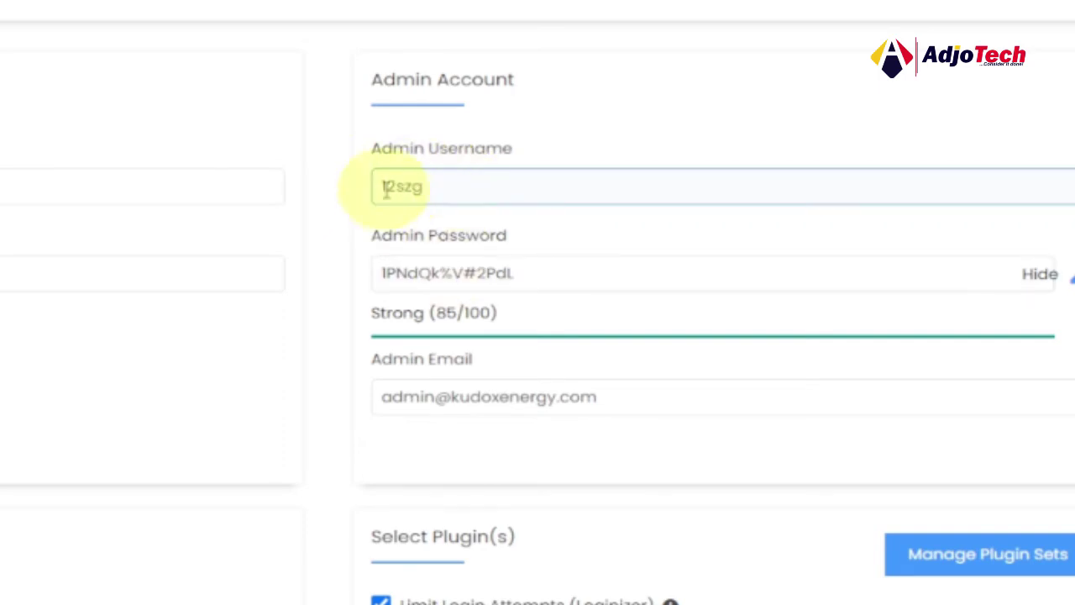
click(484, 265)
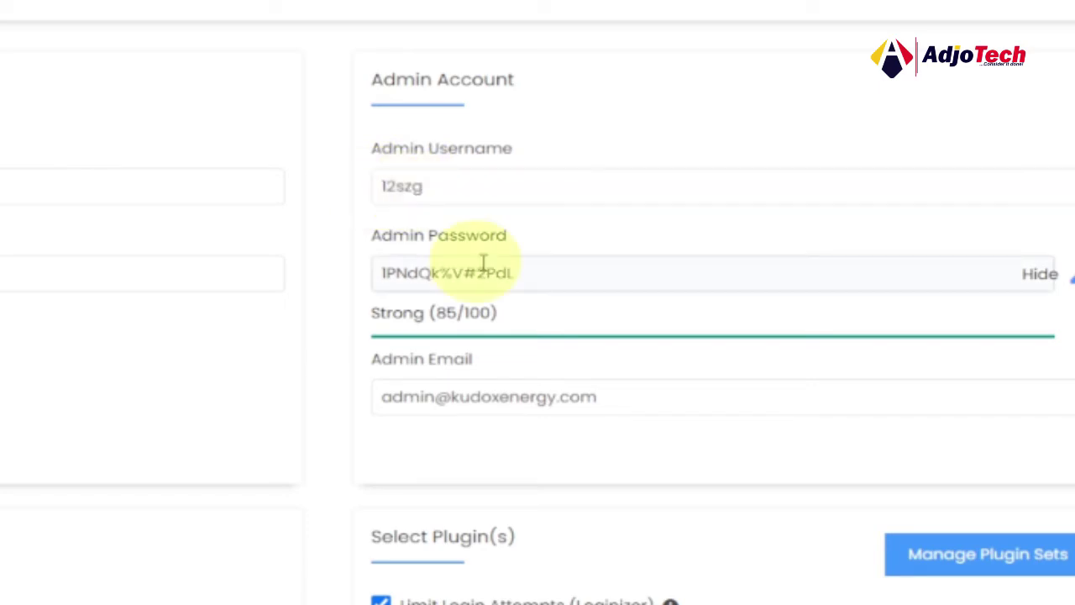
click(482, 263)
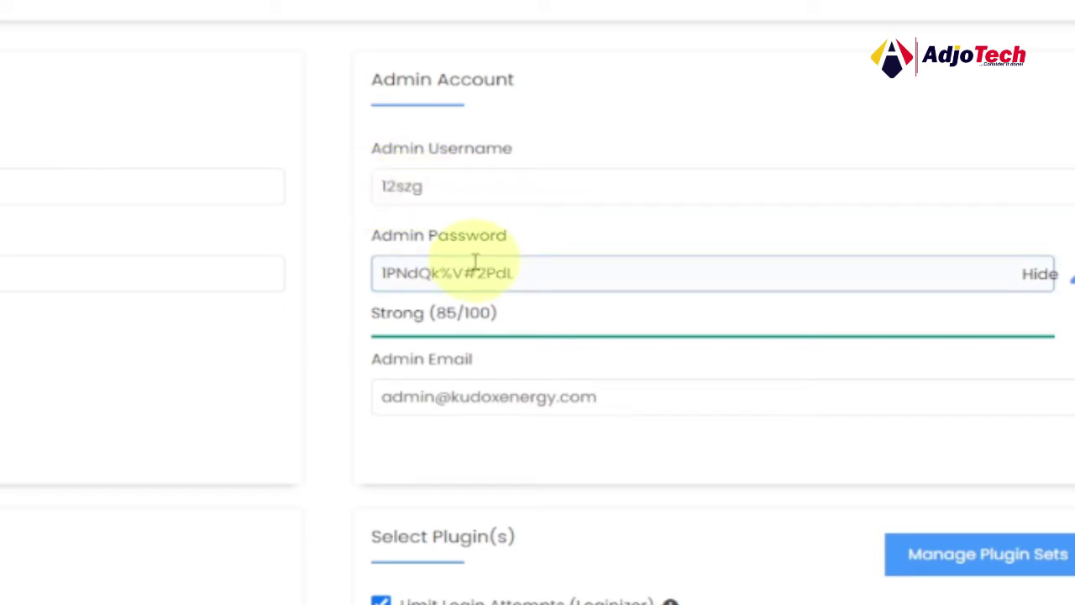
click(387, 185)
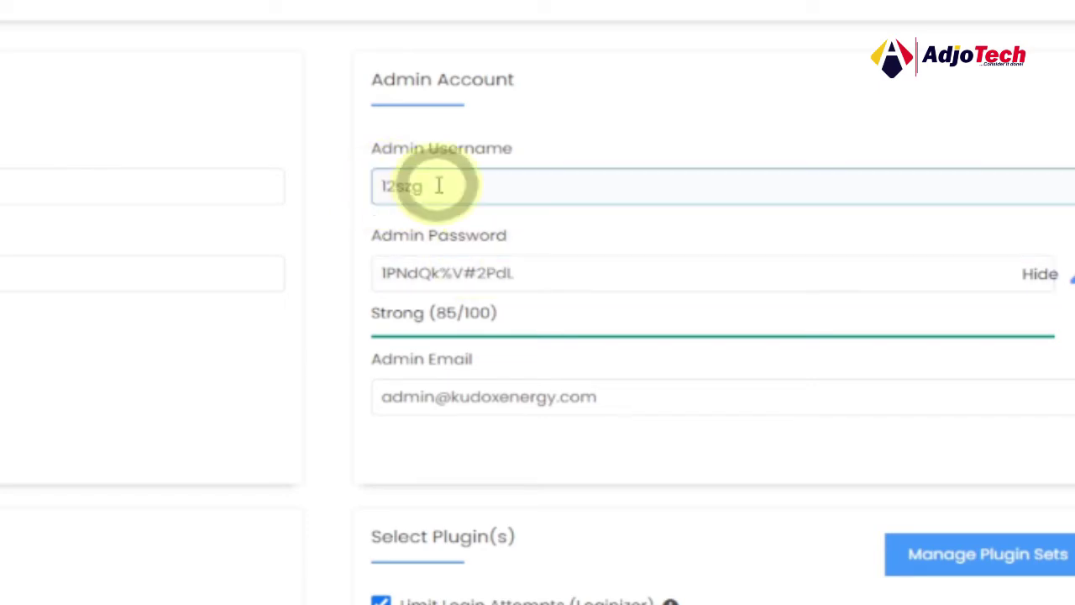
drag(435, 185, 364, 180)
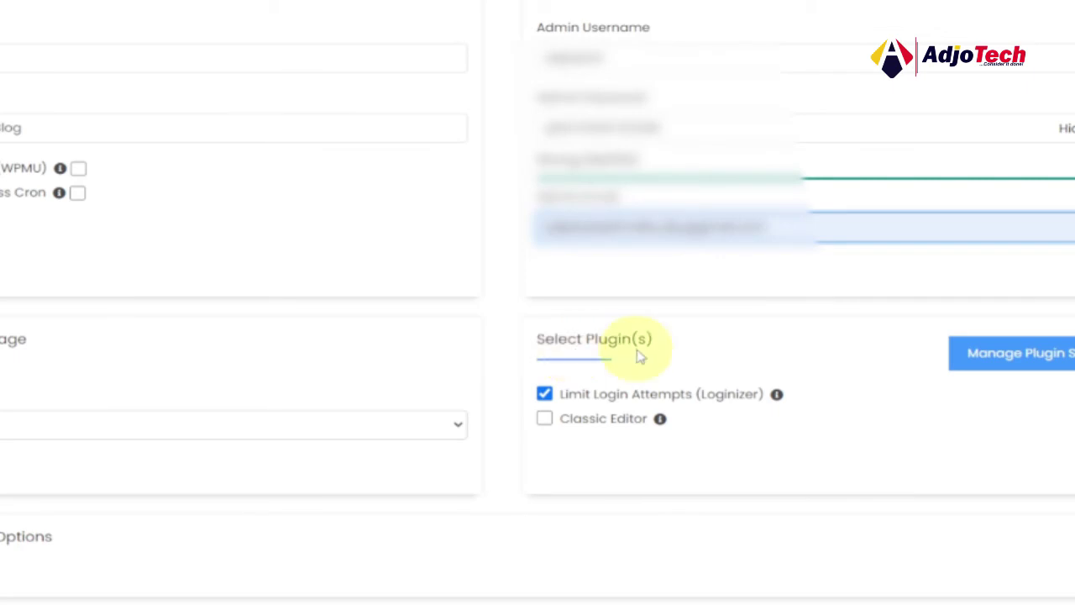
Include the Classic Editor plugin in the installation and look through the optional themes
click(546, 423)
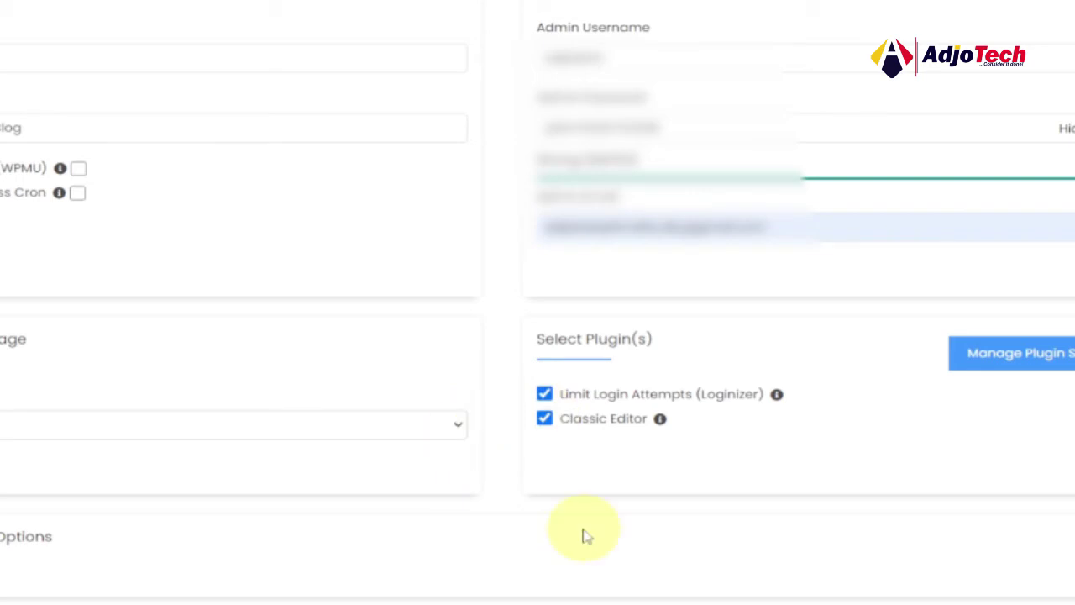
scroll(583, 525, down, 5)
scroll(585, 518, down, 2)
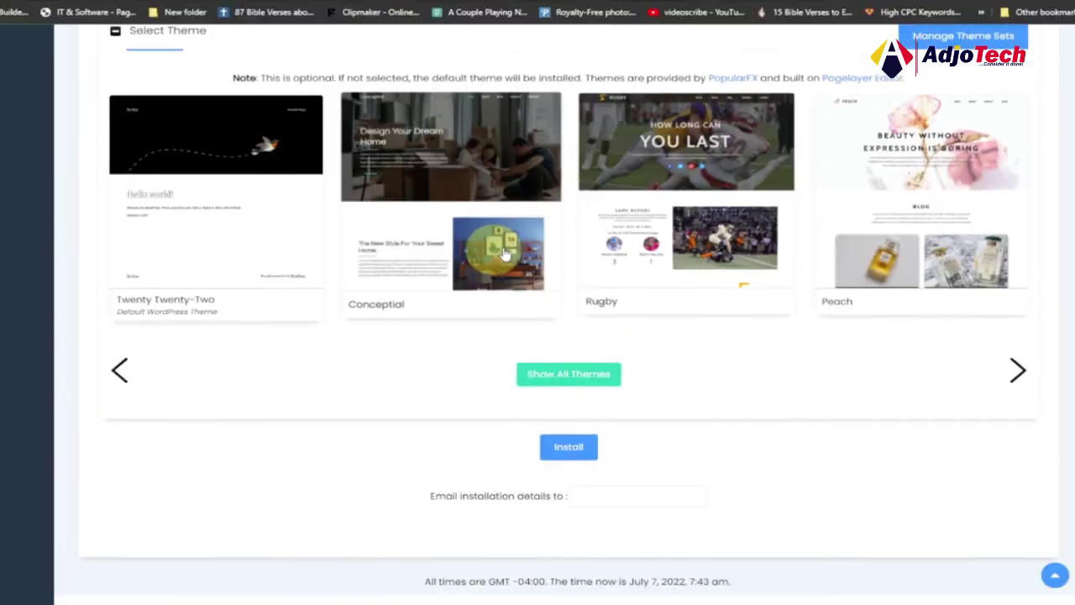
scroll(339, 290, up, 1)
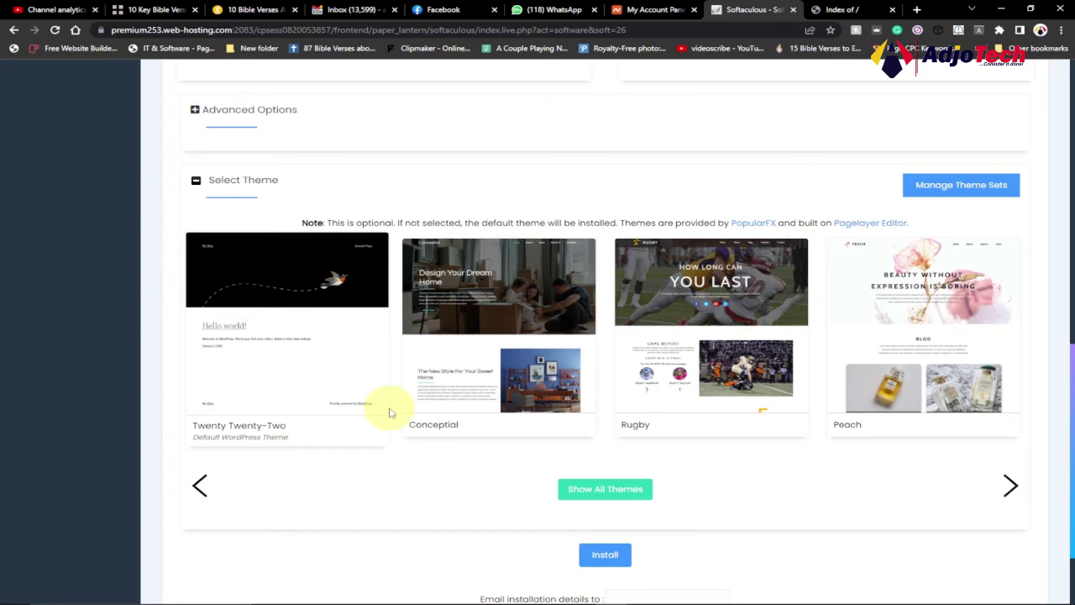
scroll(387, 410, down, 2)
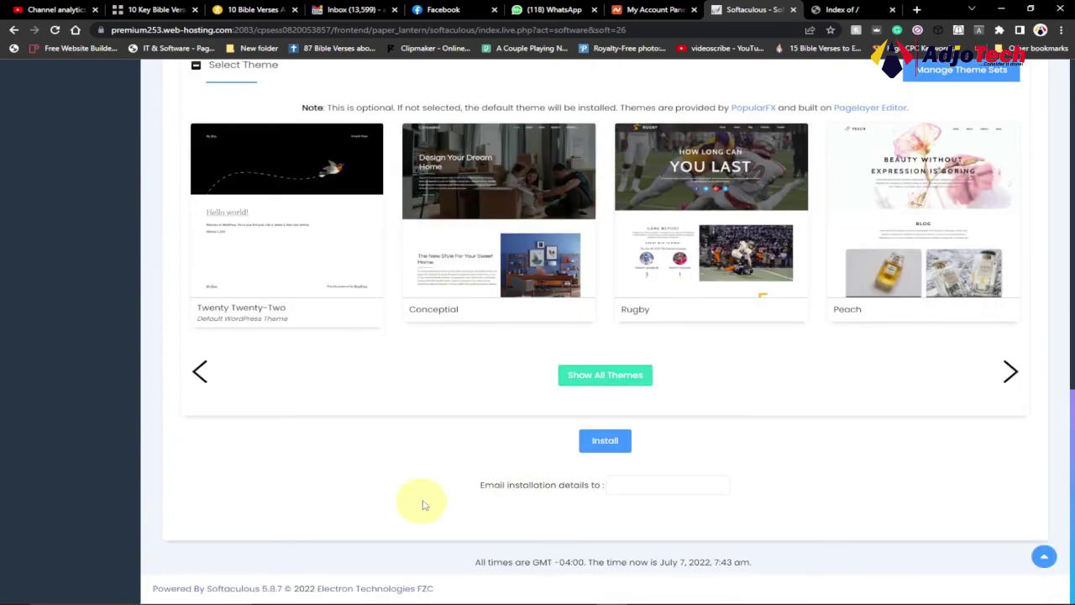
Fill in the e-mail address that receives the installation details and start the WordPress installation
click(658, 487)
click(713, 352)
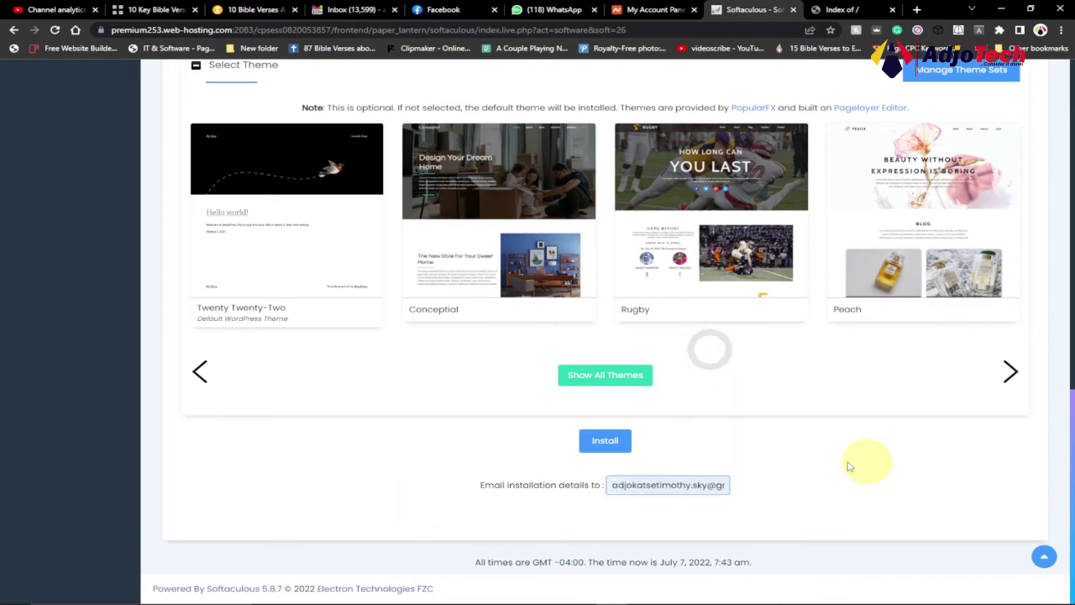
click(613, 450)
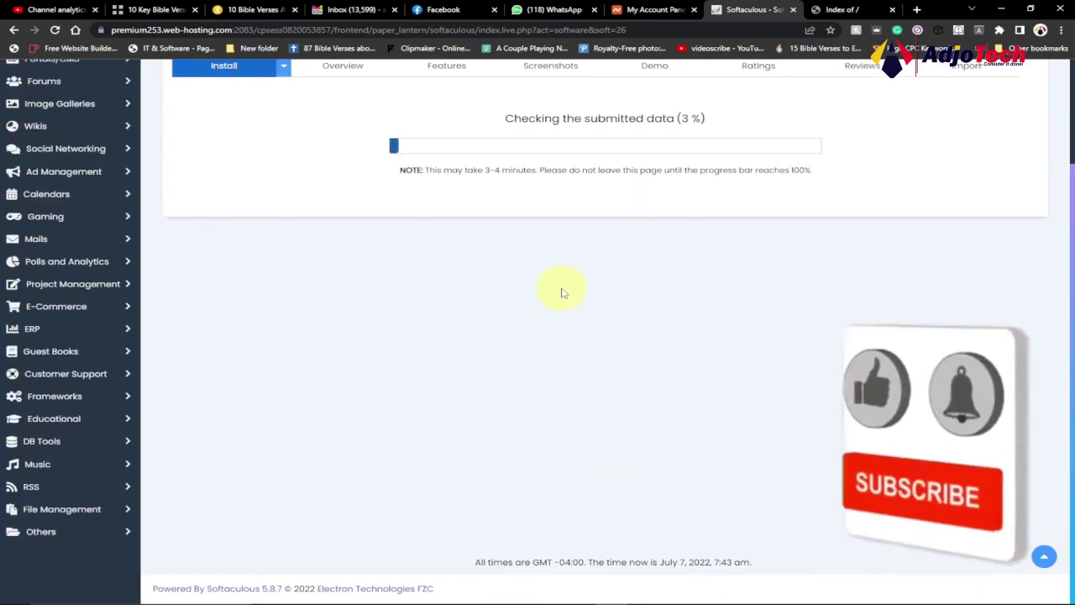
scroll(544, 282, up, 2)
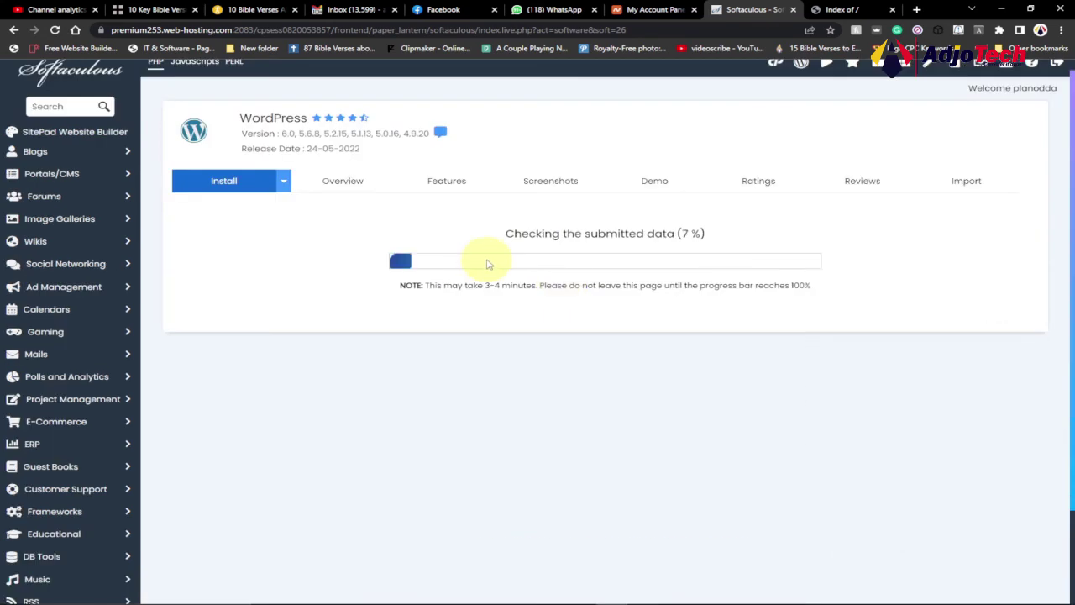
scroll(419, 280, up, 1)
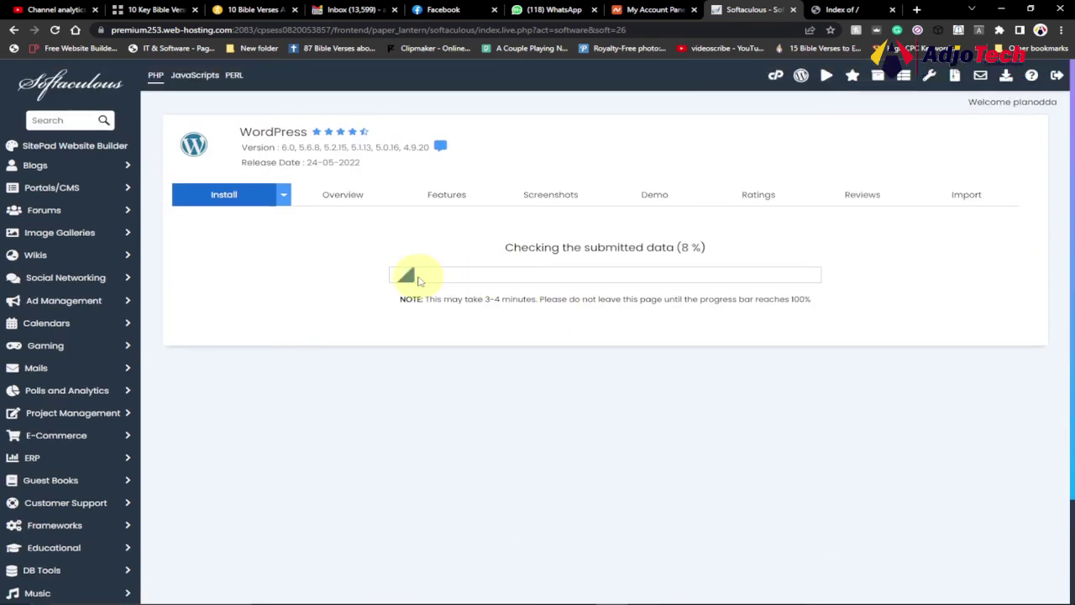